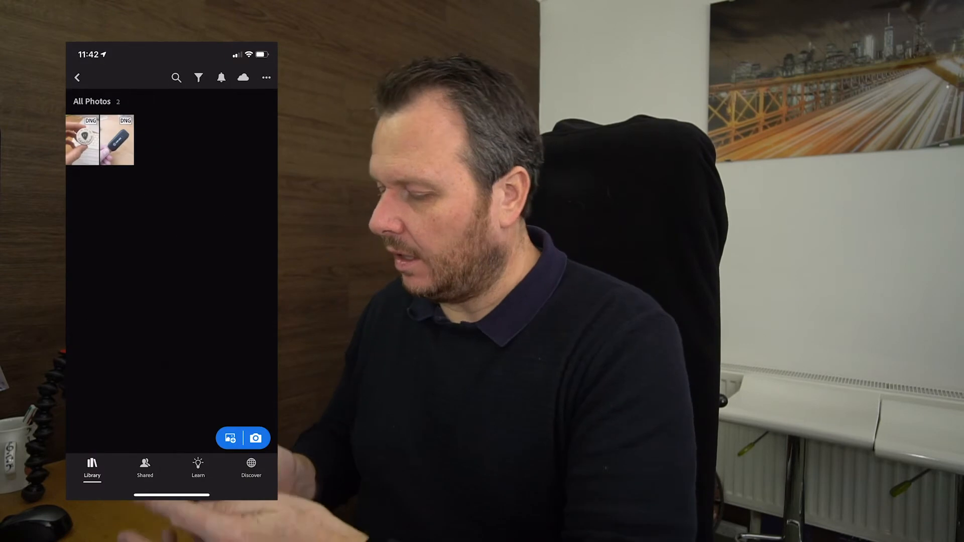
# Review the mobile library's photos, cloud sync status and settings in the Lightroom mobile app.
pyautogui.scroll(3, 171, 295)
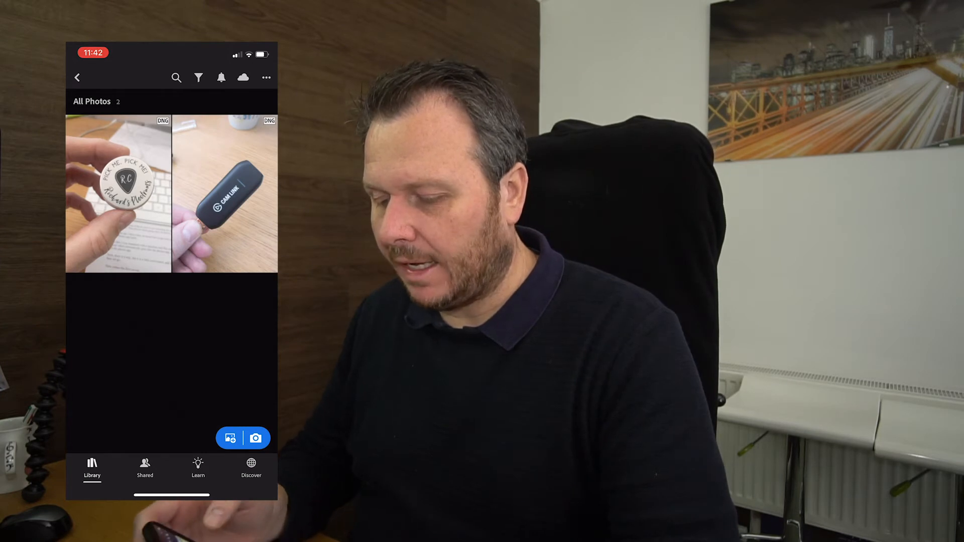
pyautogui.click(77, 78)
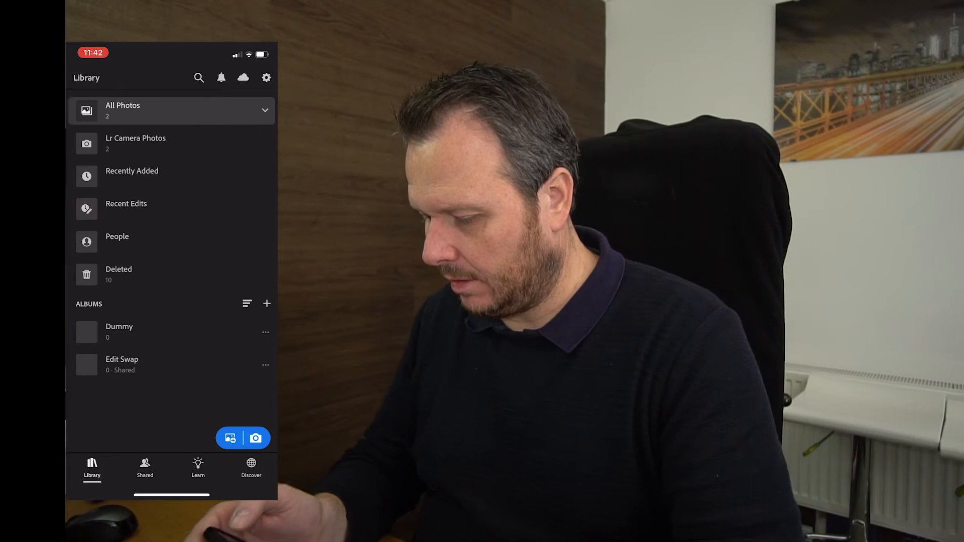
pyautogui.click(243, 77)
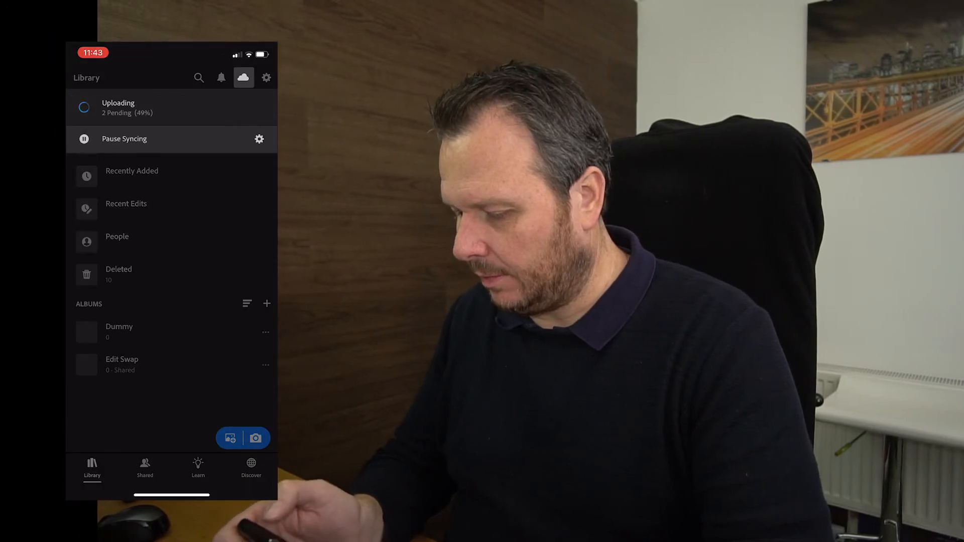
pyautogui.click(243, 78)
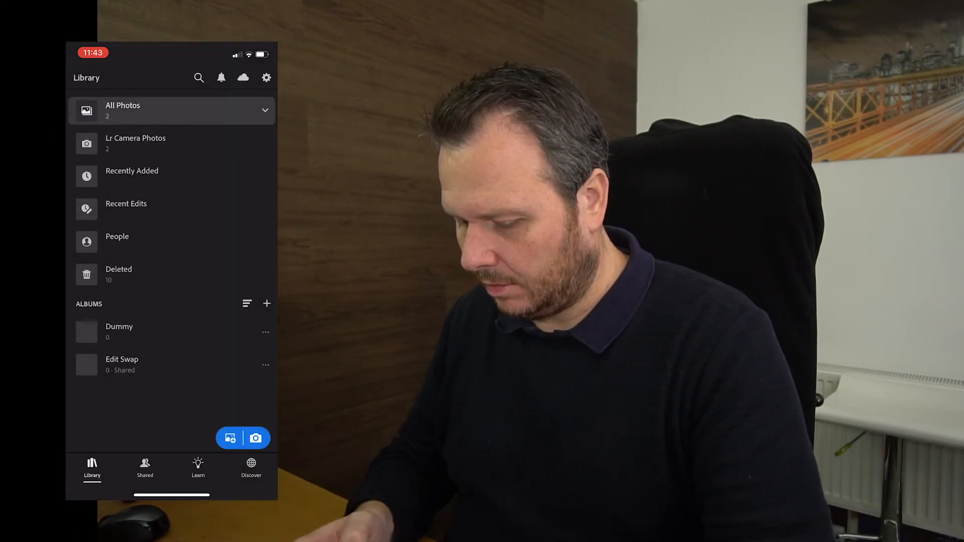
pyautogui.click(266, 77)
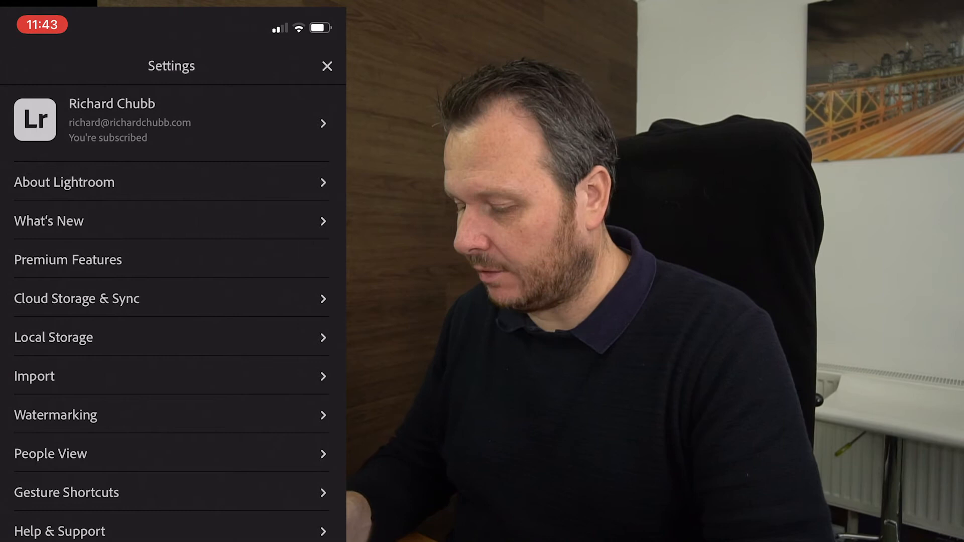
pyautogui.click(327, 66)
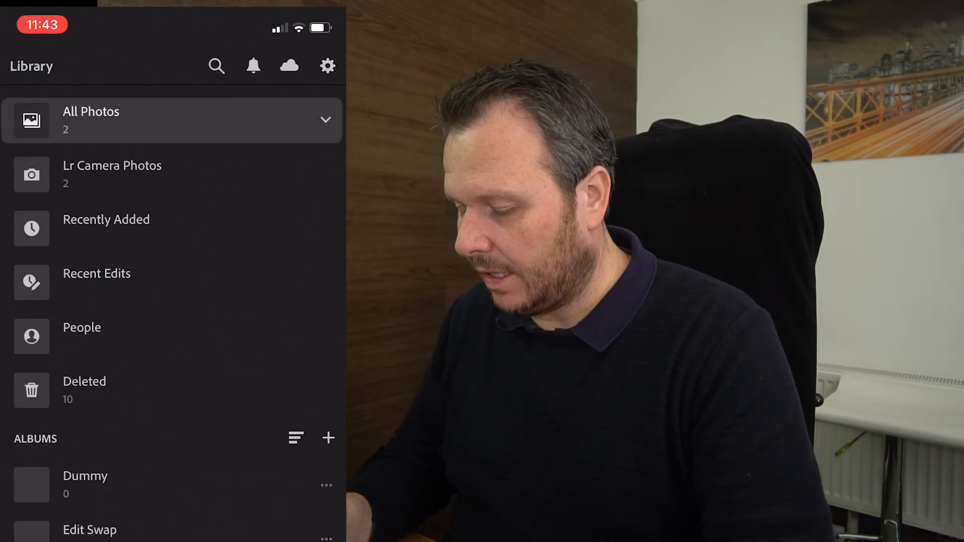
pyautogui.click(289, 65)
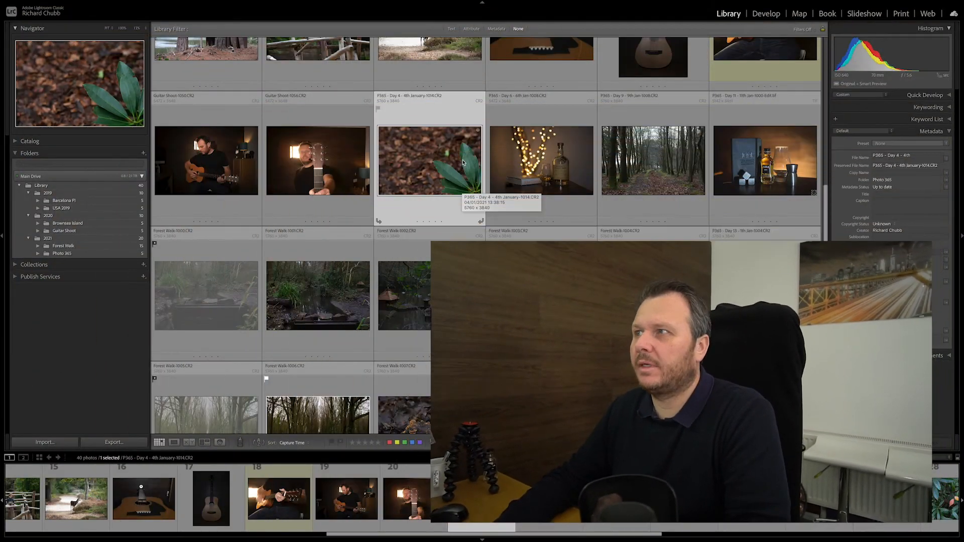
# Open the cloud storage status and start syncing in Lightroom Classic.
pyautogui.moveTo(733, 8)
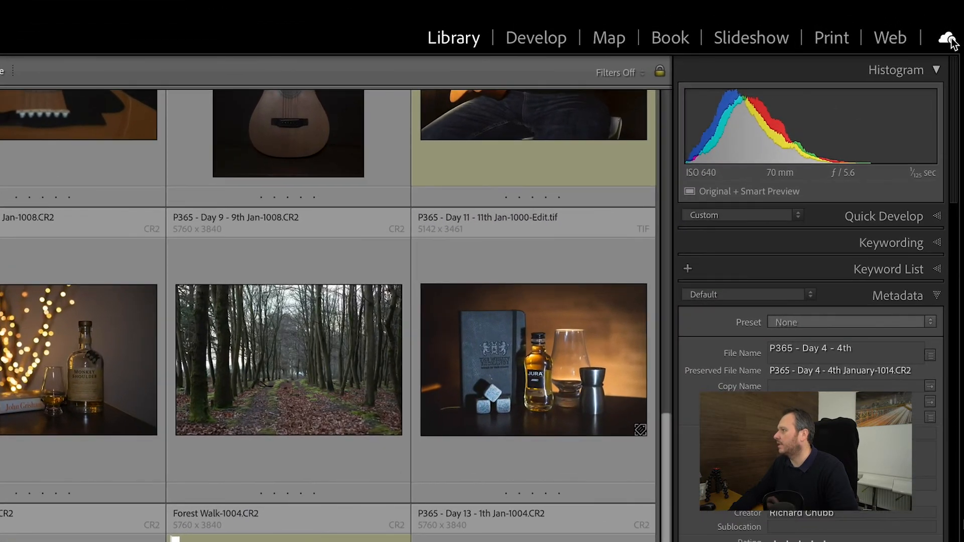
pyautogui.click(949, 39)
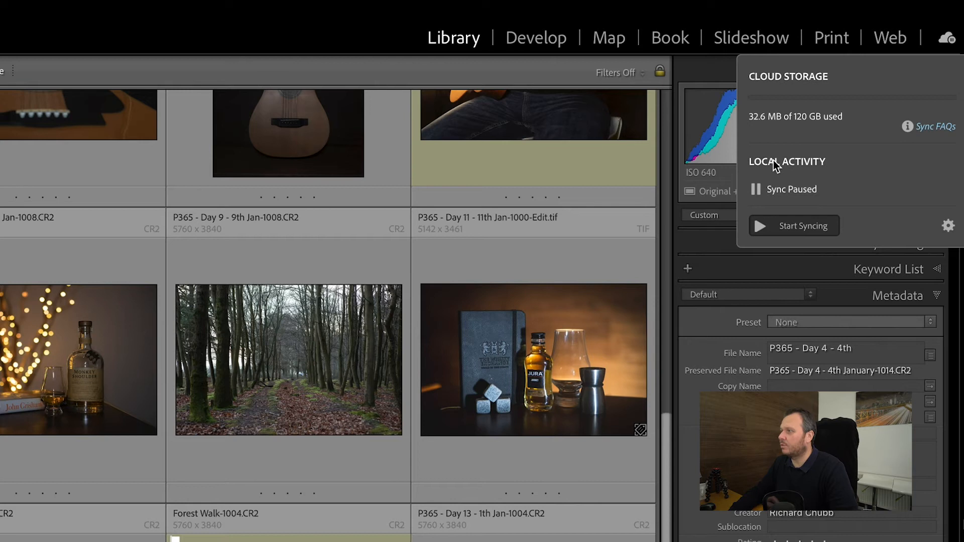
pyautogui.click(761, 226)
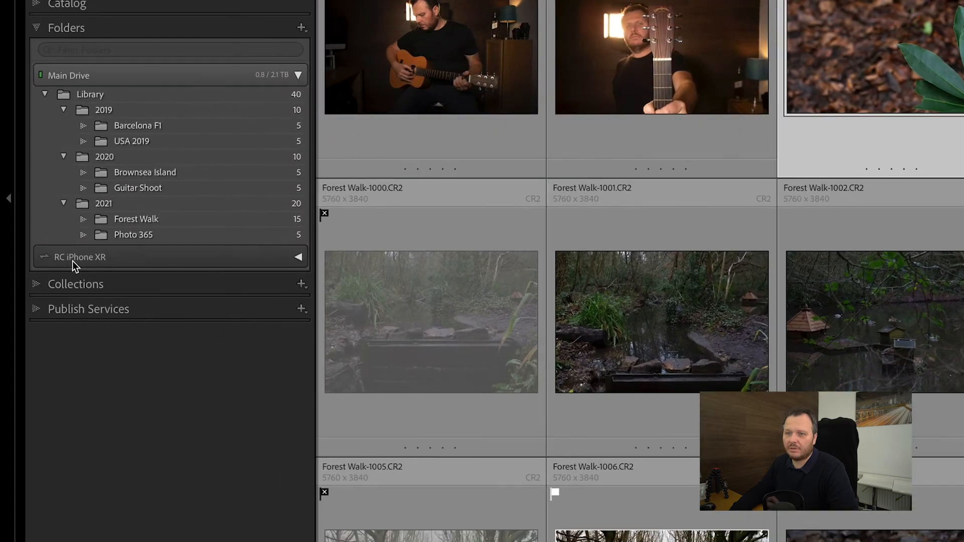
# Review the sync activity in the Lightroom Sync preferences and open the synced iPhone photos folder.
pyautogui.click(298, 259)
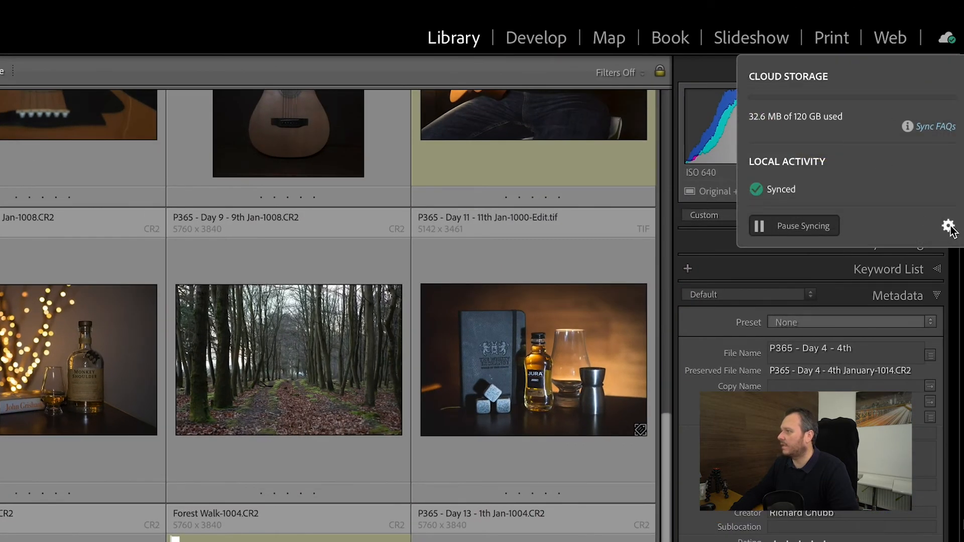
pyautogui.click(949, 227)
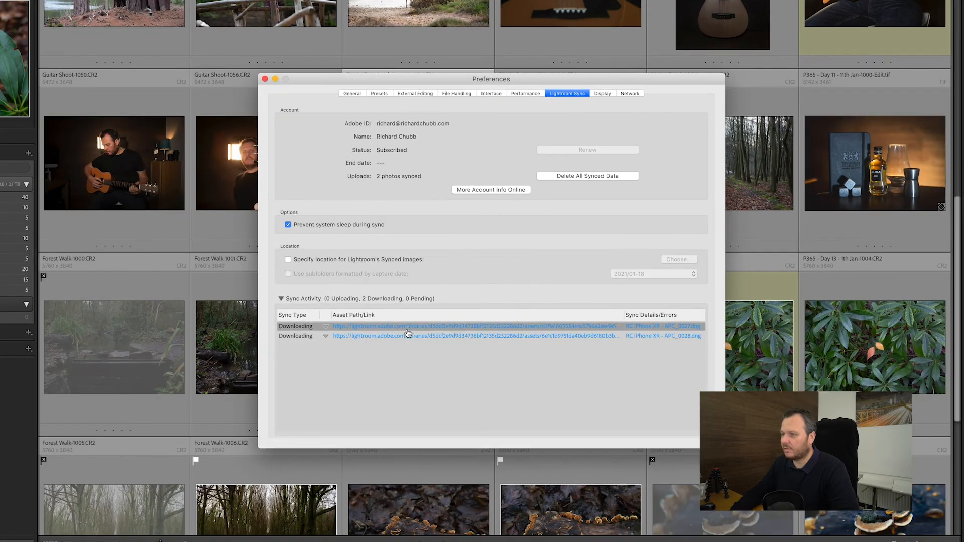
pyautogui.click(408, 336)
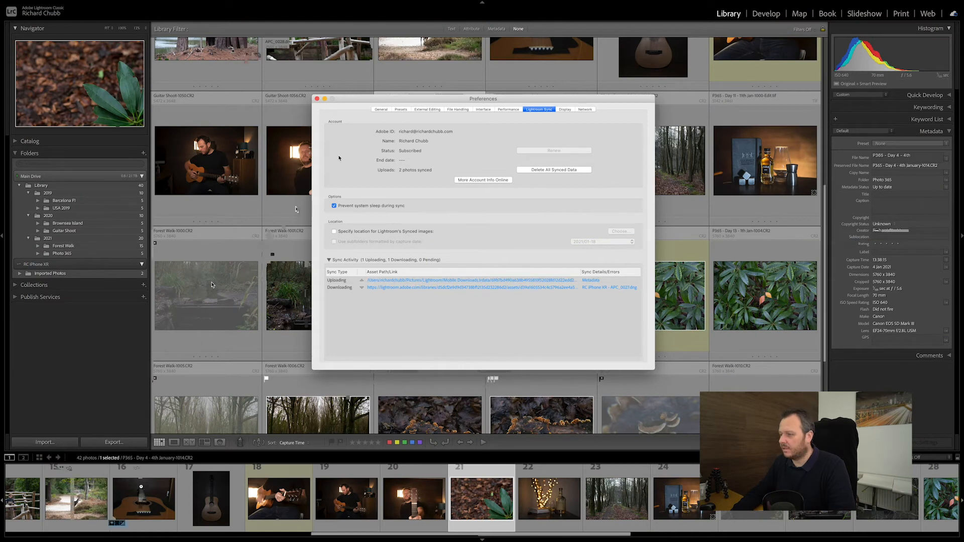
pyautogui.click(482, 288)
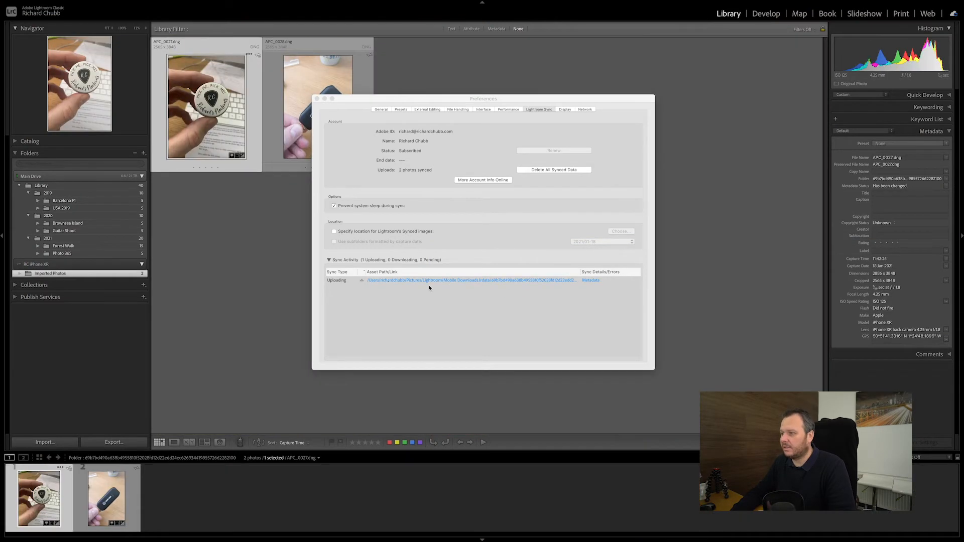
pyautogui.click(317, 99)
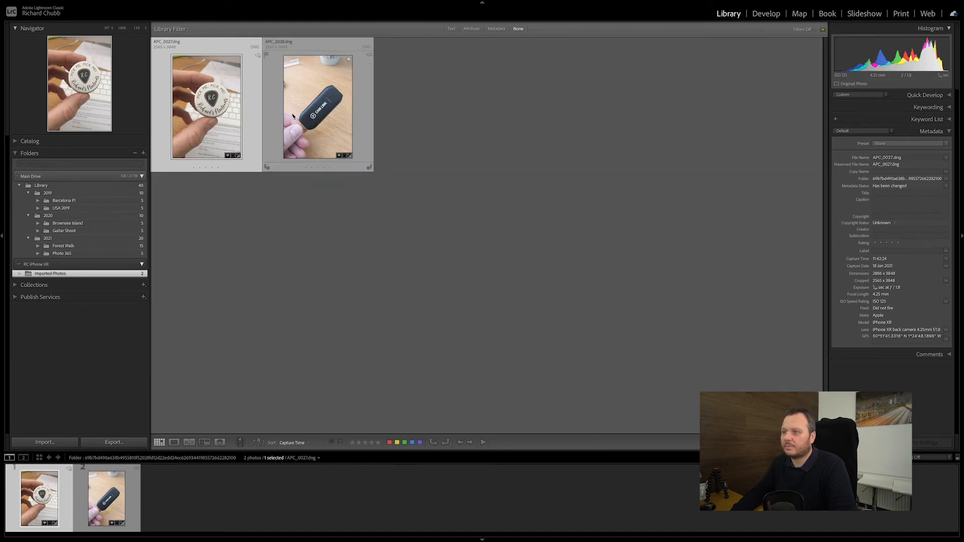
# Show APC_0027.dng in Finder, then return to Lightroom Classic.
pyautogui.click(292, 116)
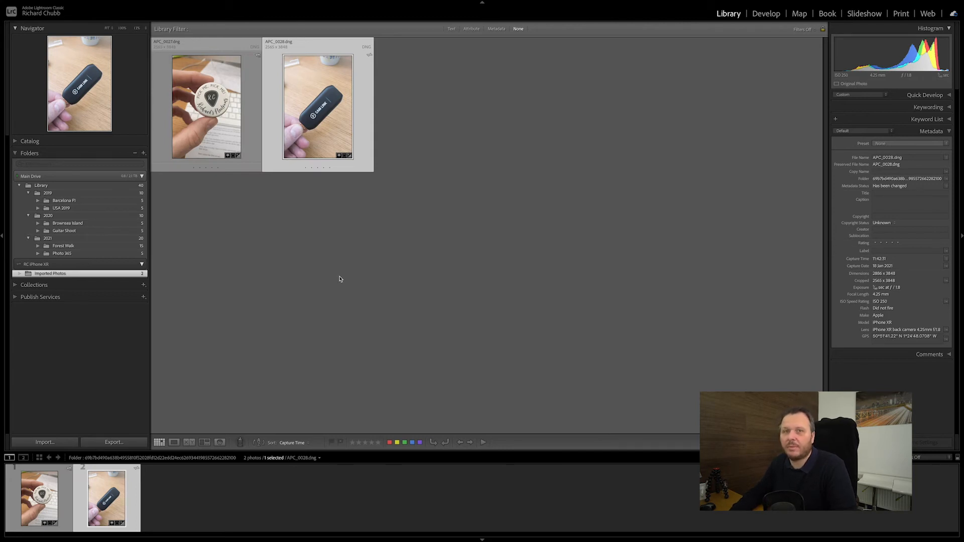
pyautogui.press('Left')
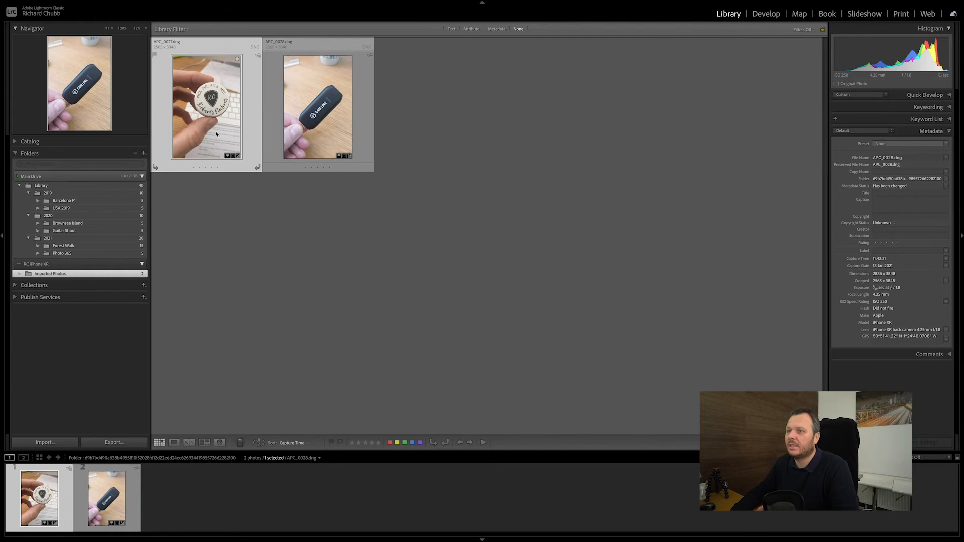
pyautogui.rightClick(210, 114)
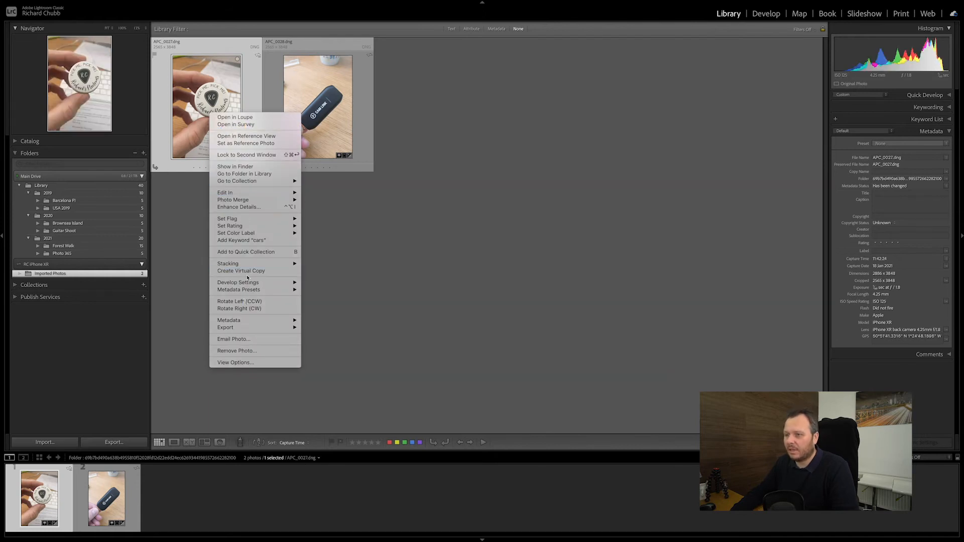
pyautogui.moveTo(239, 324)
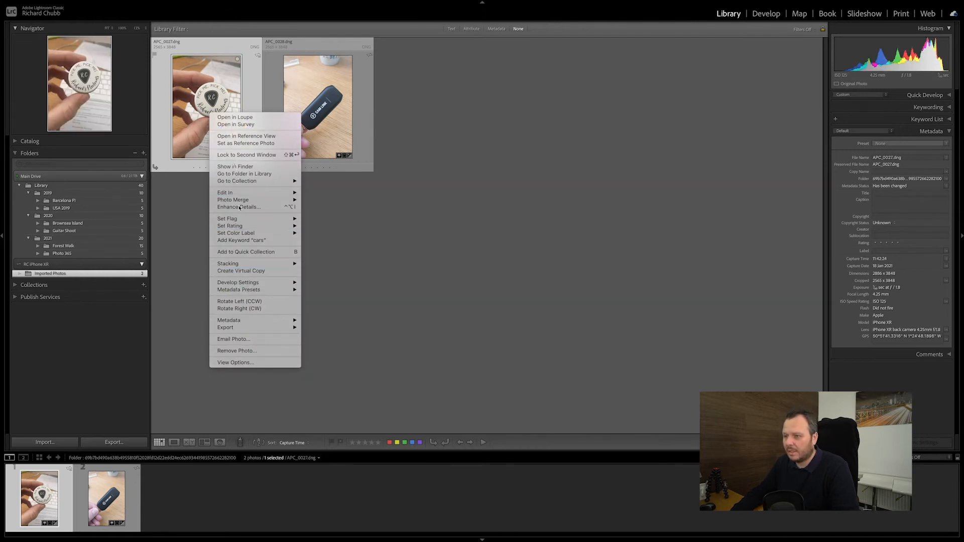
pyautogui.click(246, 167)
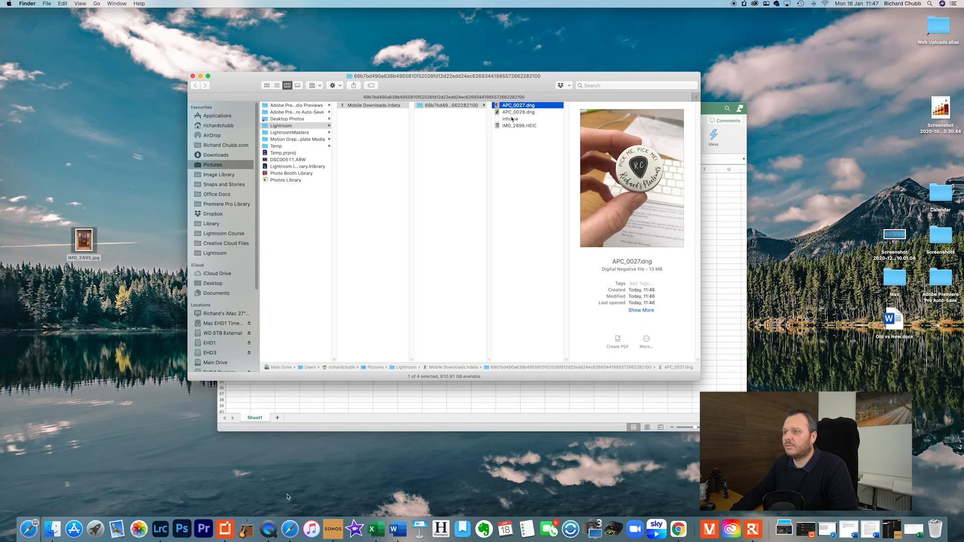
pyautogui.click(160, 529)
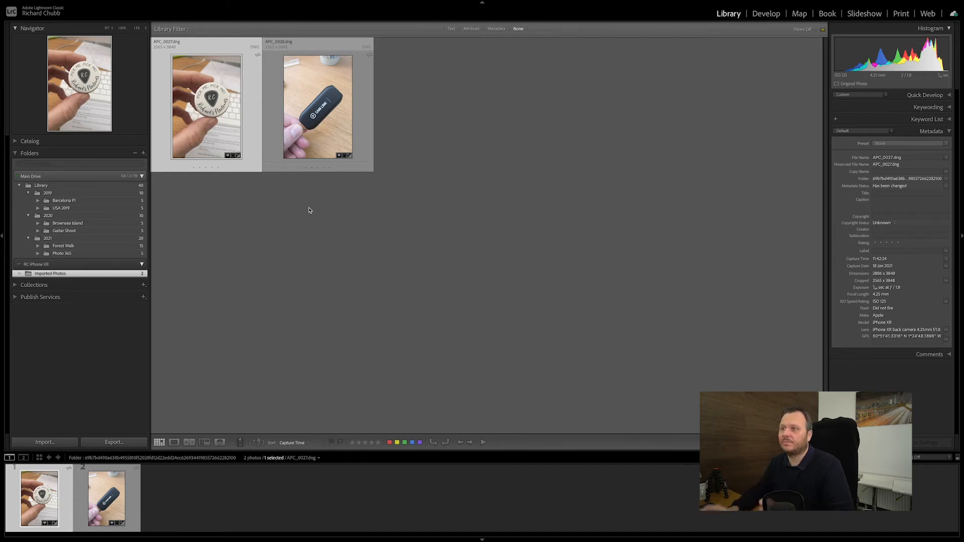
# Convert APC_0027.dng to Black & White in the Develop module and raise its Contrast to +80.
pyautogui.click(317, 110)
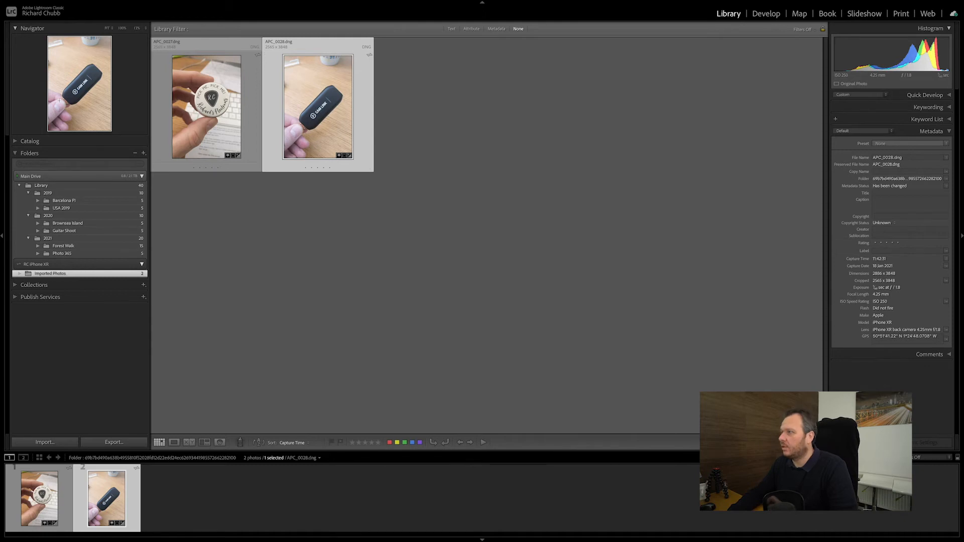
pyautogui.press('Left')
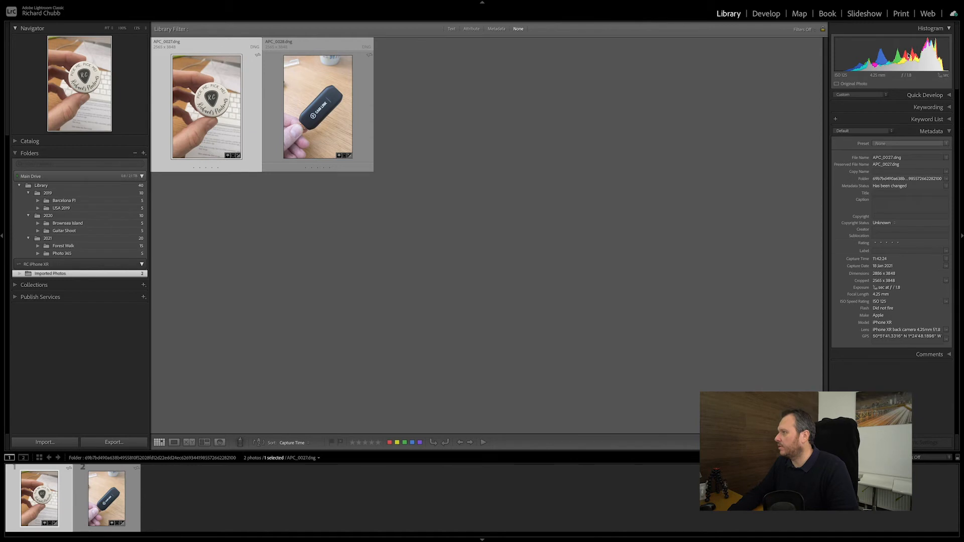
pyautogui.click(767, 14)
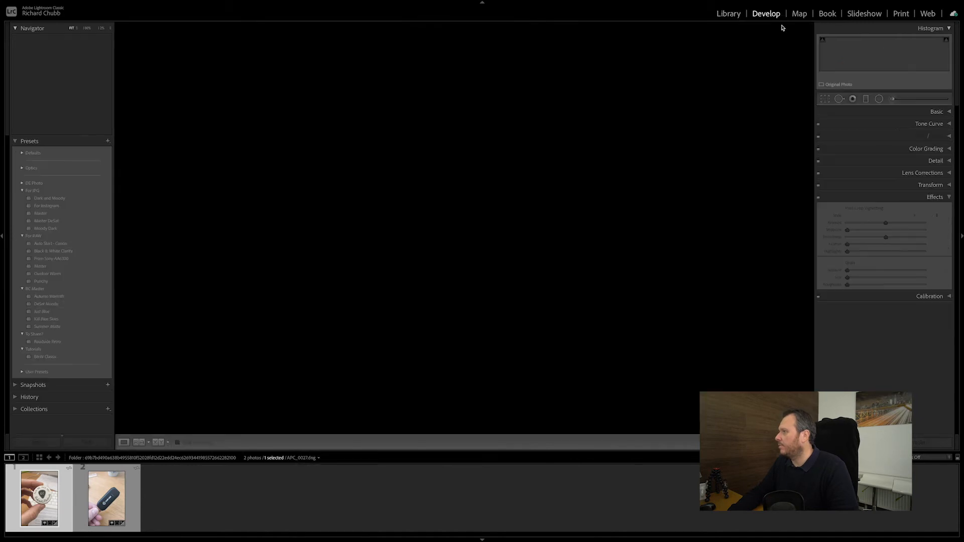
pyautogui.click(933, 116)
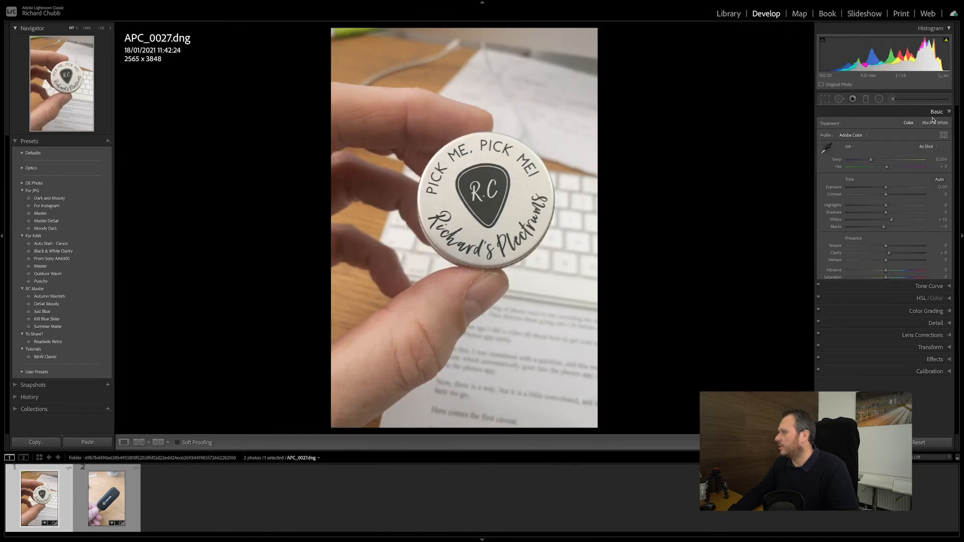
pyautogui.click(933, 122)
pyautogui.click(934, 114)
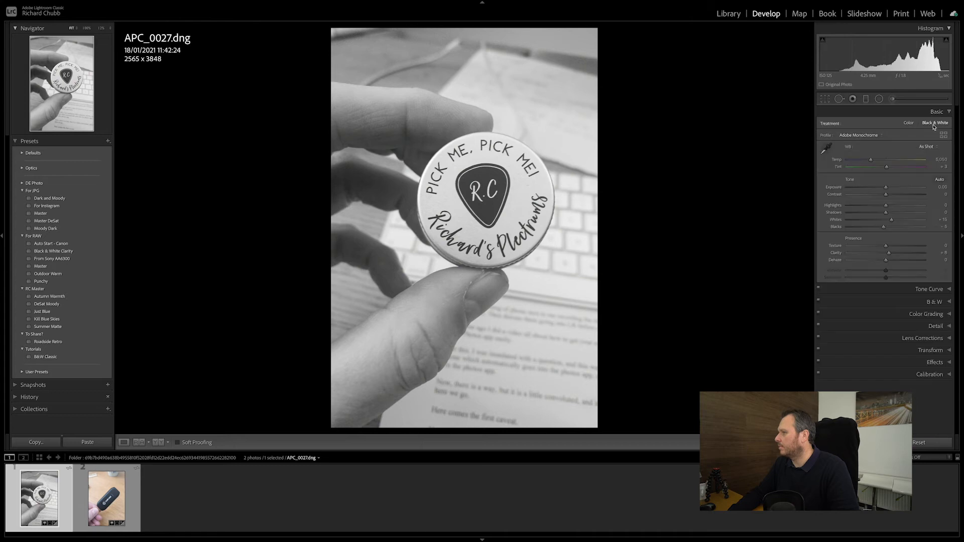
pyautogui.click(918, 195)
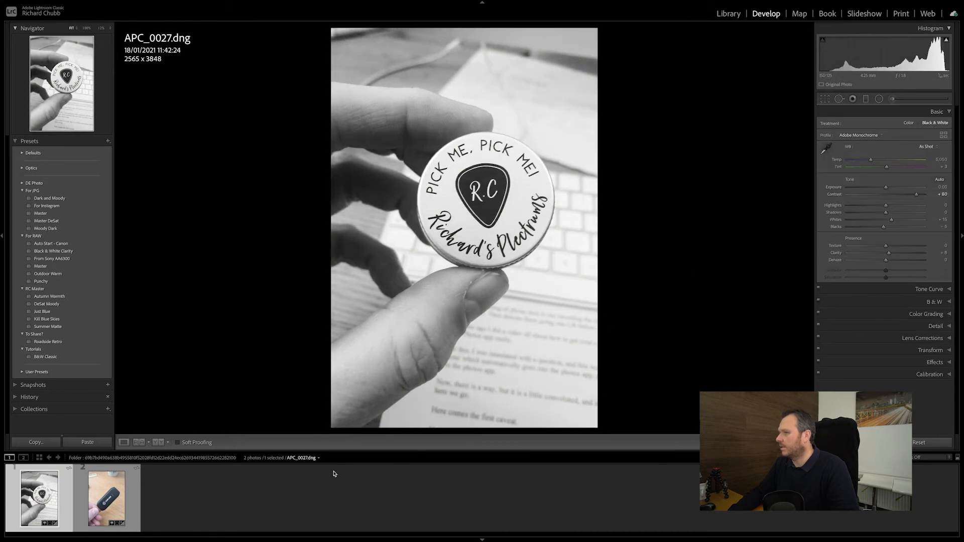
# Paste the previous develop settings onto APC_0028.dng and return to the Library module.
pyautogui.press('Right')
pyautogui.hotkey('ctrl', 'shift', 'v')
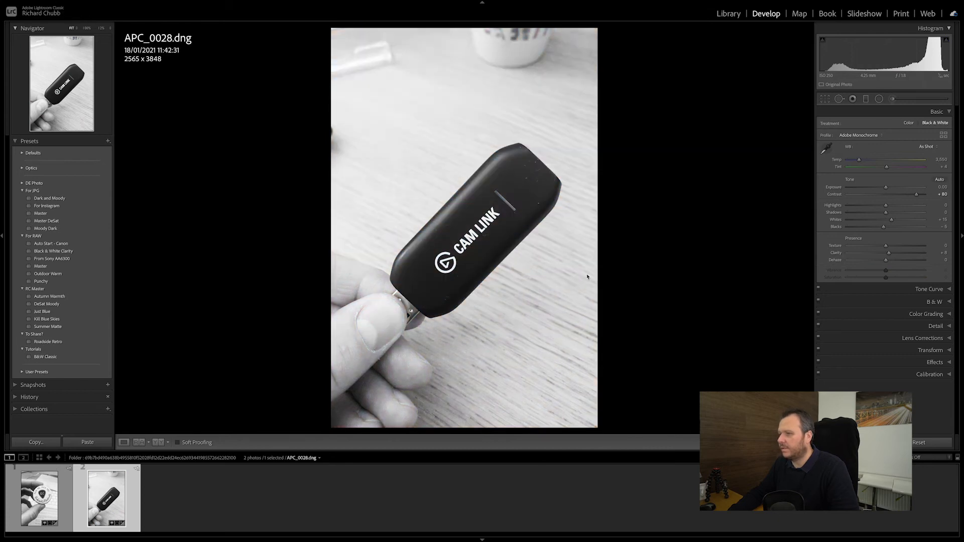
pyautogui.click(724, 15)
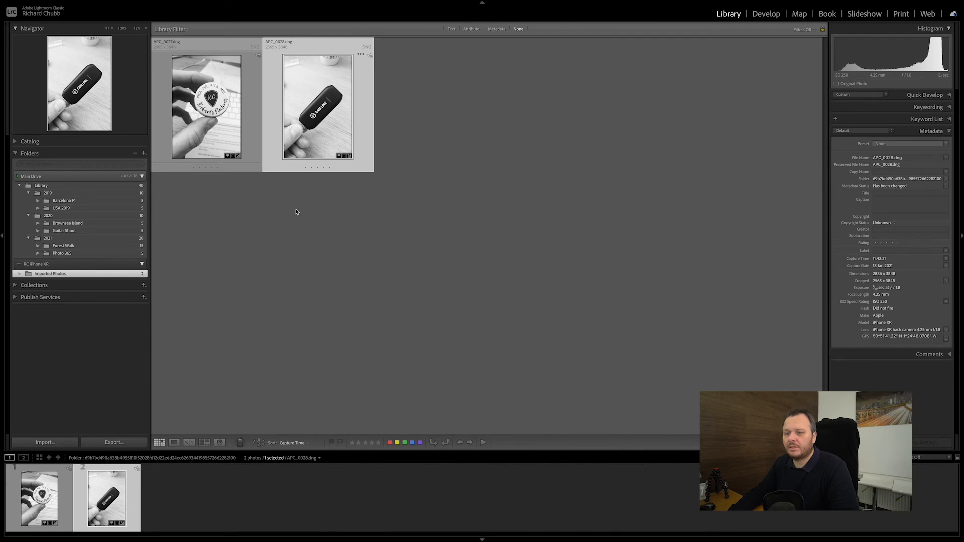
# Select both synced iPhone photos and open the Export dialog.
pyautogui.keyDown('shift'); pyautogui.click(223, 142); pyautogui.keyUp('shift')
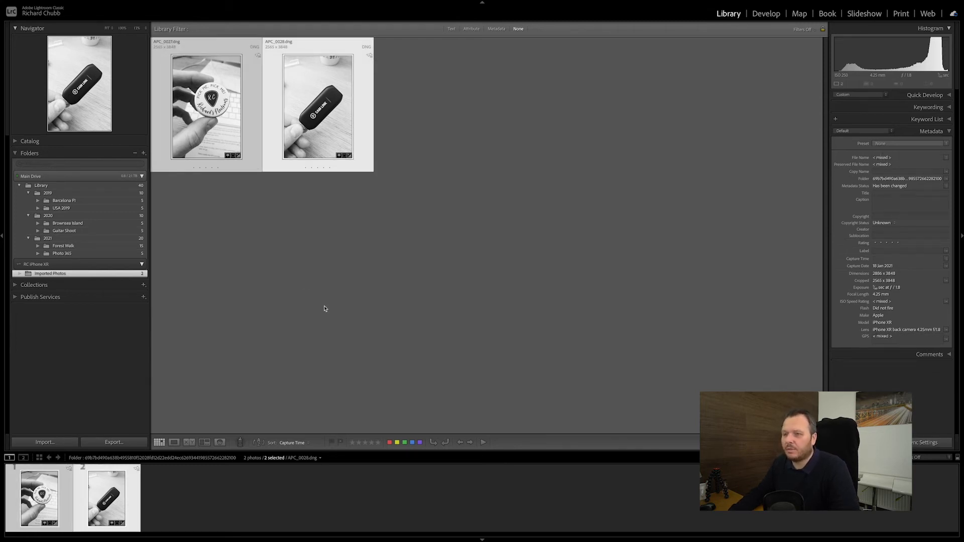
pyautogui.moveTo(345, 1)
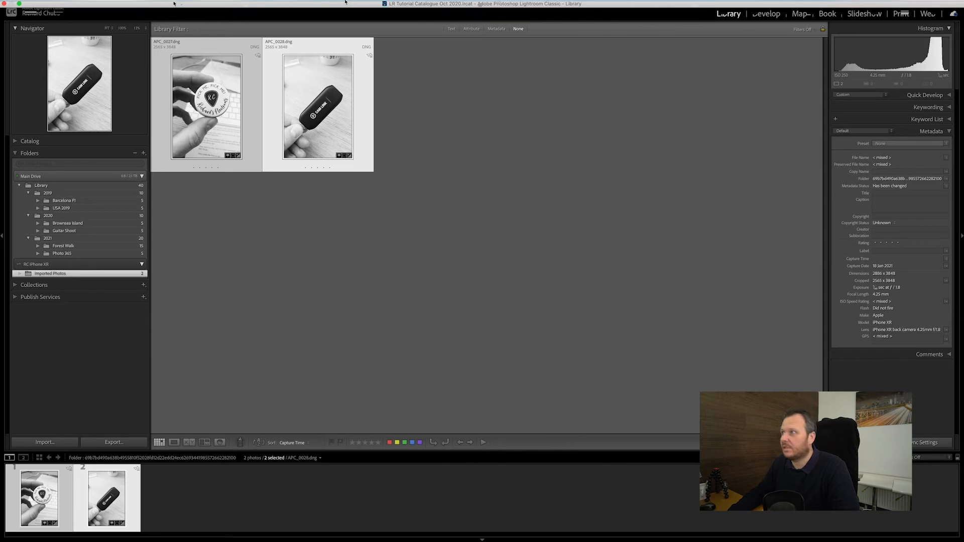
pyautogui.click(77, 4)
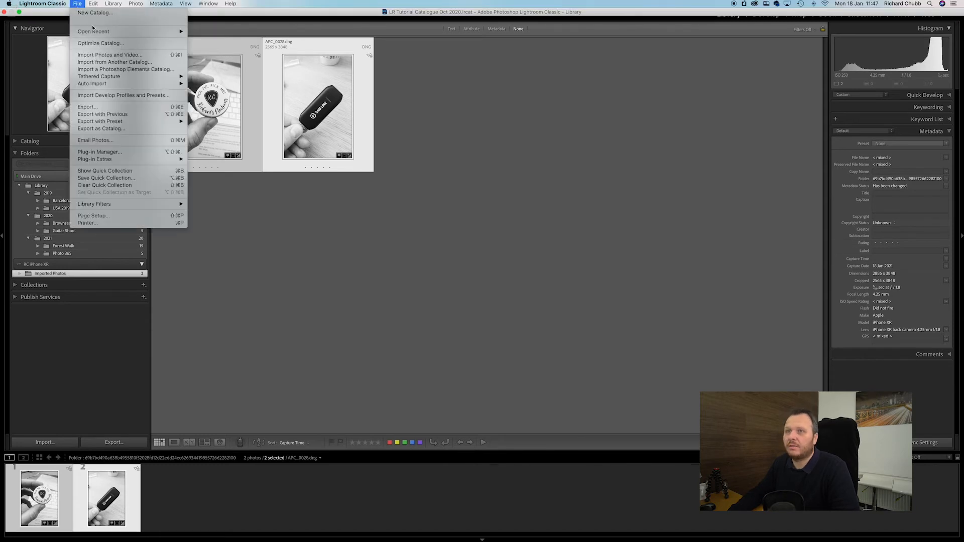
pyautogui.moveTo(98, 32)
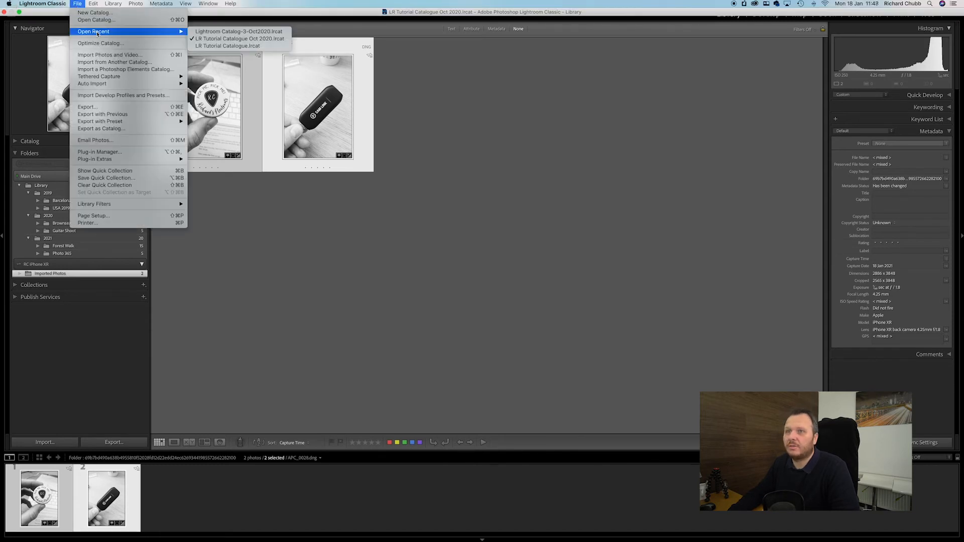
pyautogui.click(108, 108)
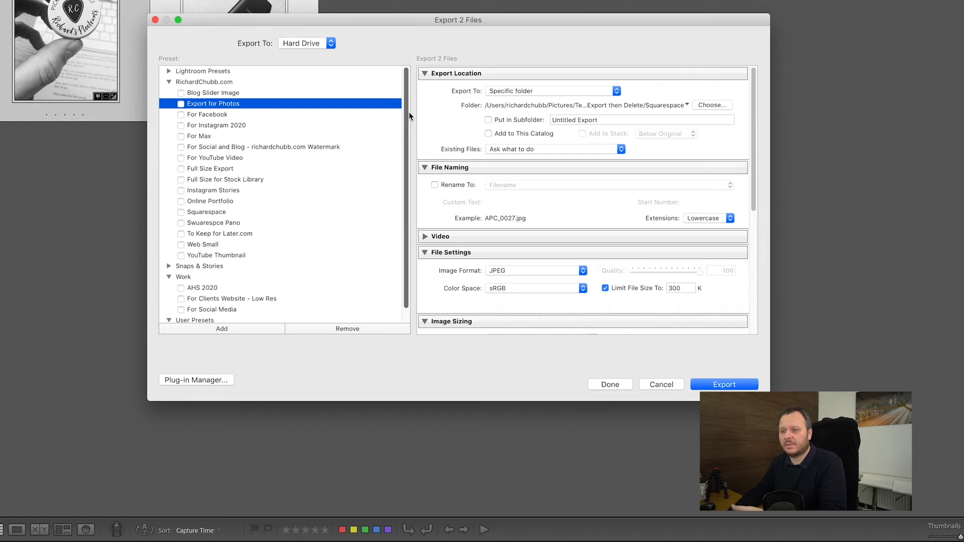
# Export both photos with the Export for Photos preset, which opens them in /Applications/Photos after export.
pyautogui.scroll(-3, 524, 156)
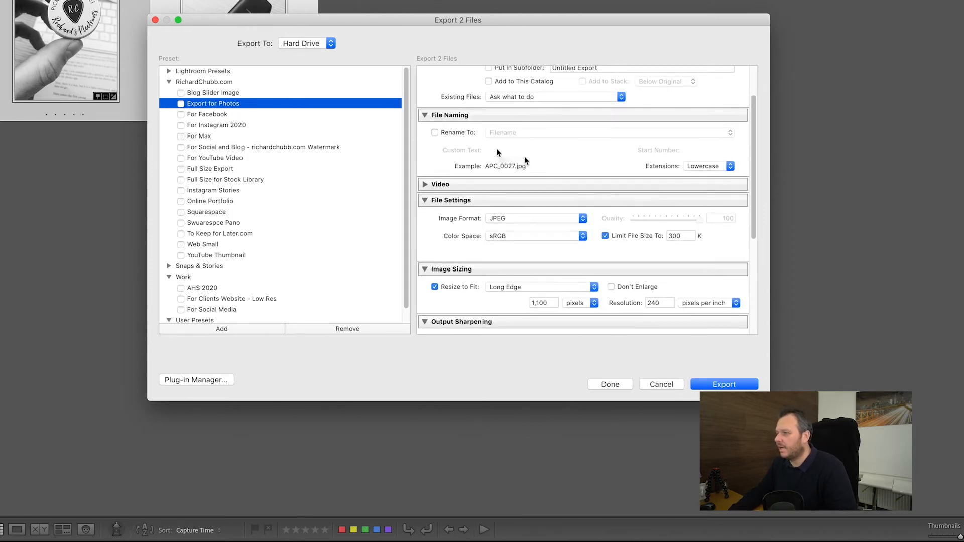
pyautogui.scroll(3, 524, 156)
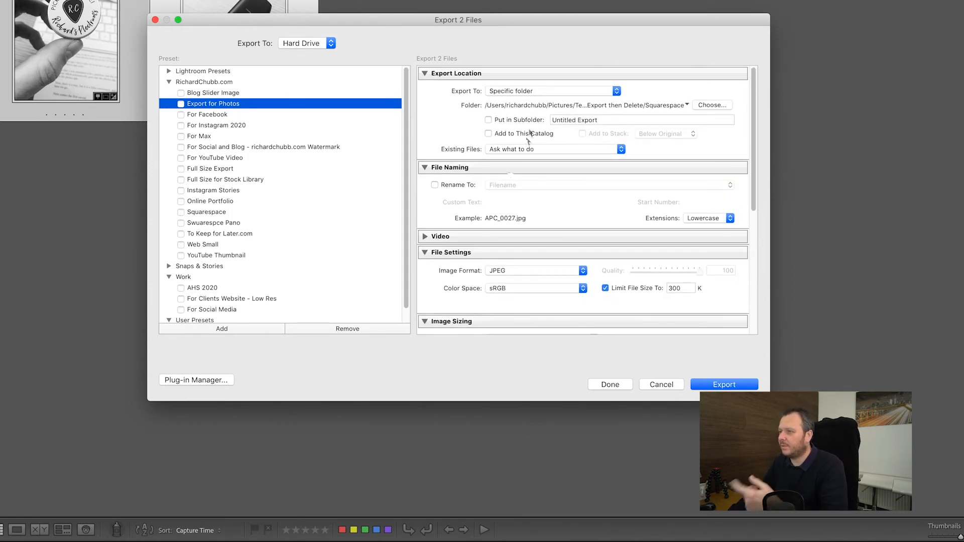
pyautogui.scroll(-2, 506, 170)
pyautogui.scroll(-1, 504, 194)
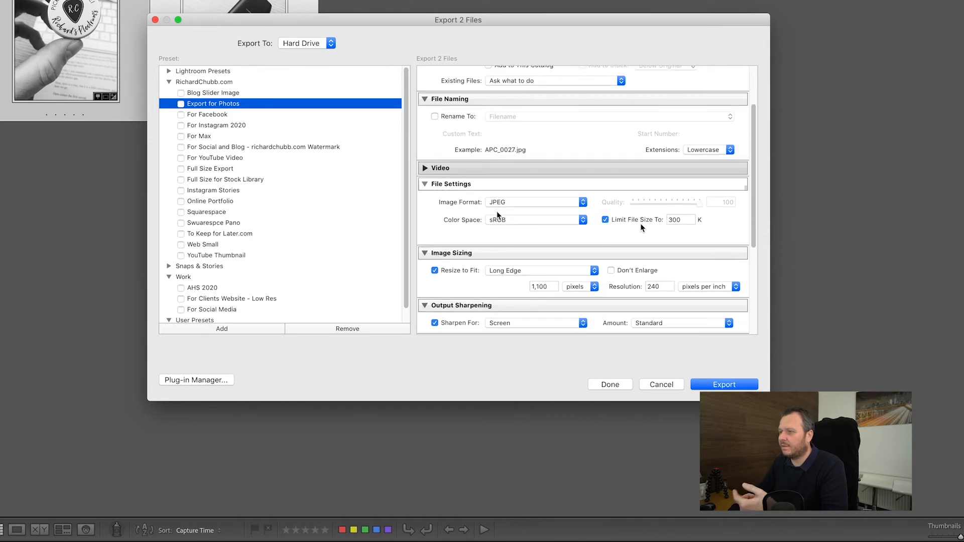
pyautogui.scroll(-7, 643, 226)
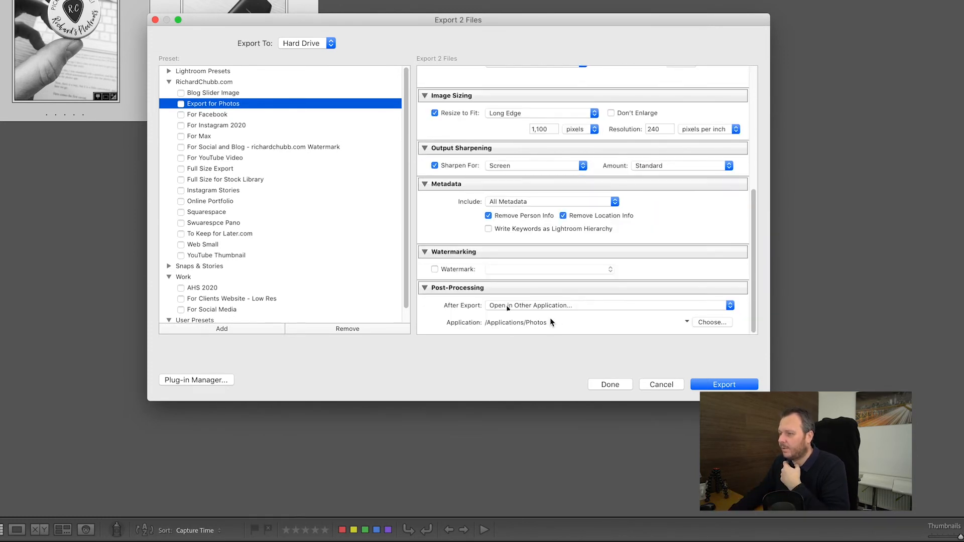
pyautogui.click(507, 307)
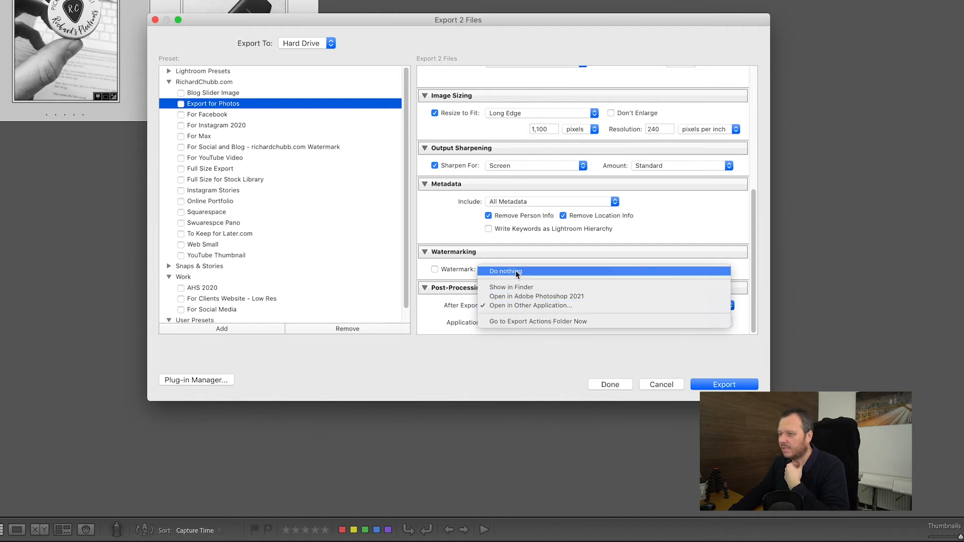
pyautogui.click(508, 306)
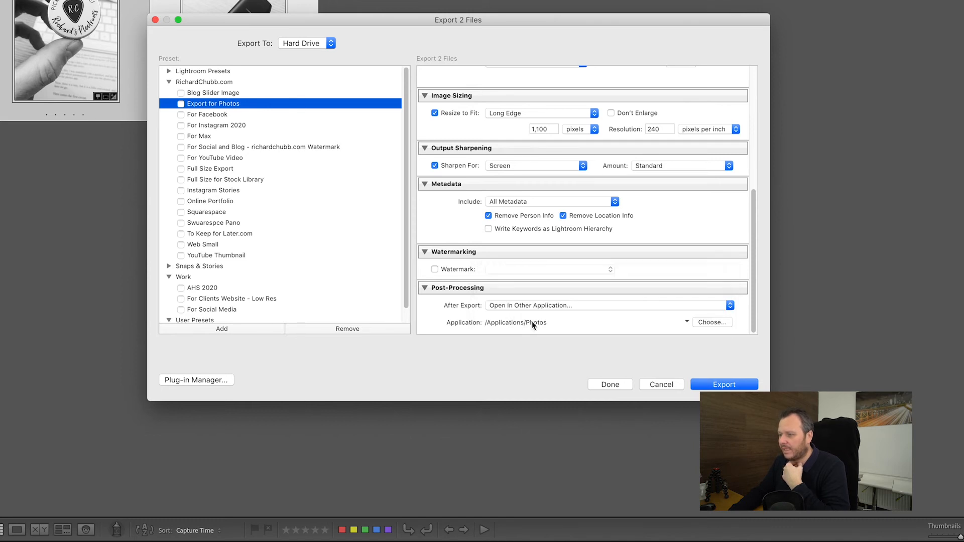
pyautogui.click(703, 323)
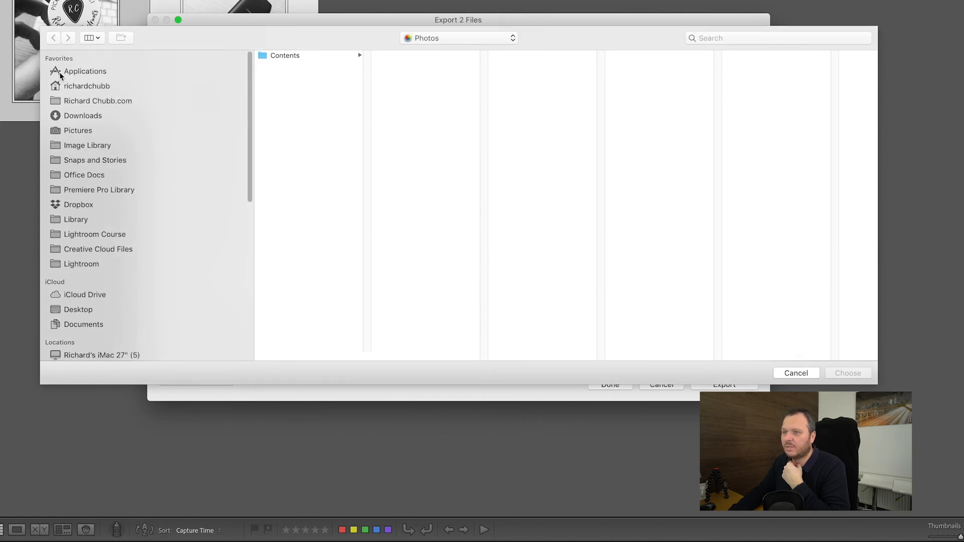
pyautogui.click(81, 71)
pyautogui.scroll(-5, 309, 294)
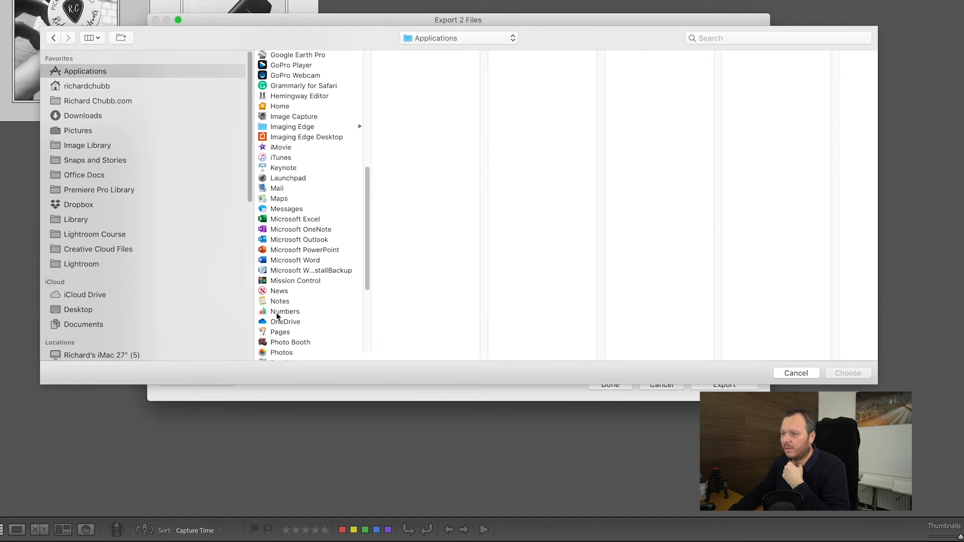
pyautogui.click(778, 374)
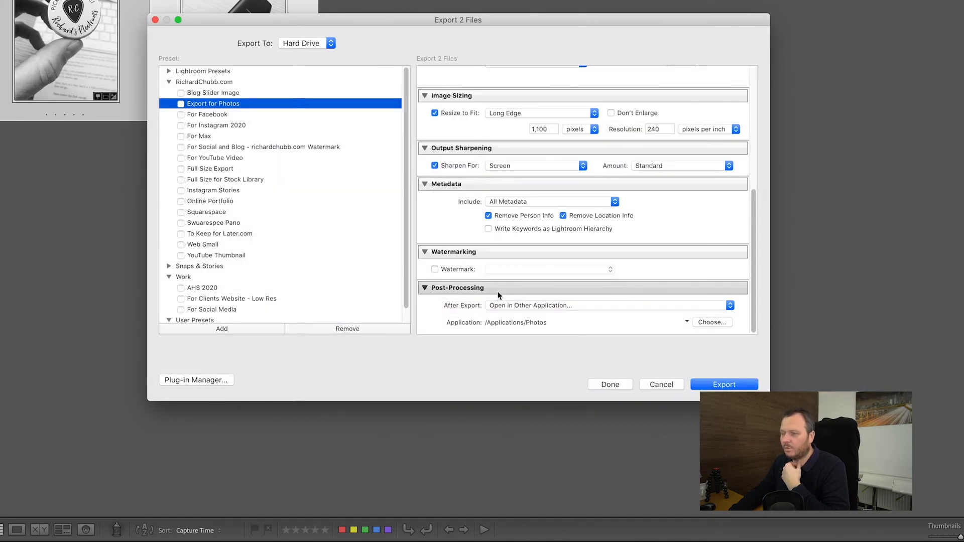
pyautogui.click(725, 385)
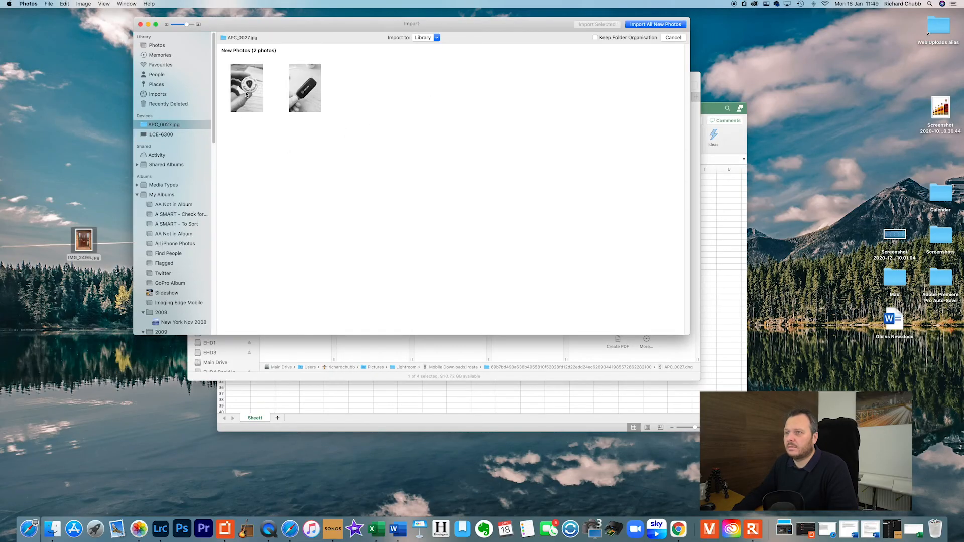
# Select both exported photos and import all new photos into the Photos library.
pyautogui.click(247, 96)
pyautogui.click(300, 92)
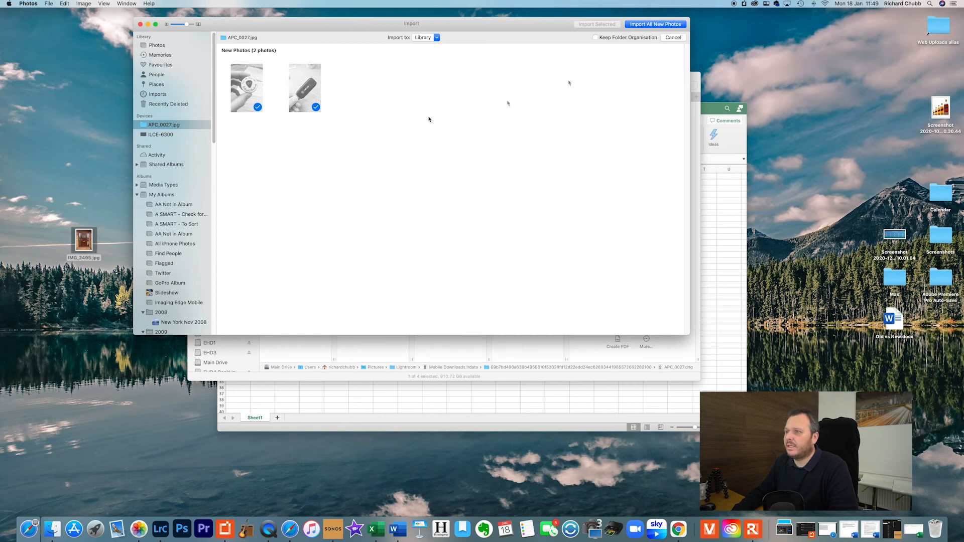
pyautogui.click(648, 25)
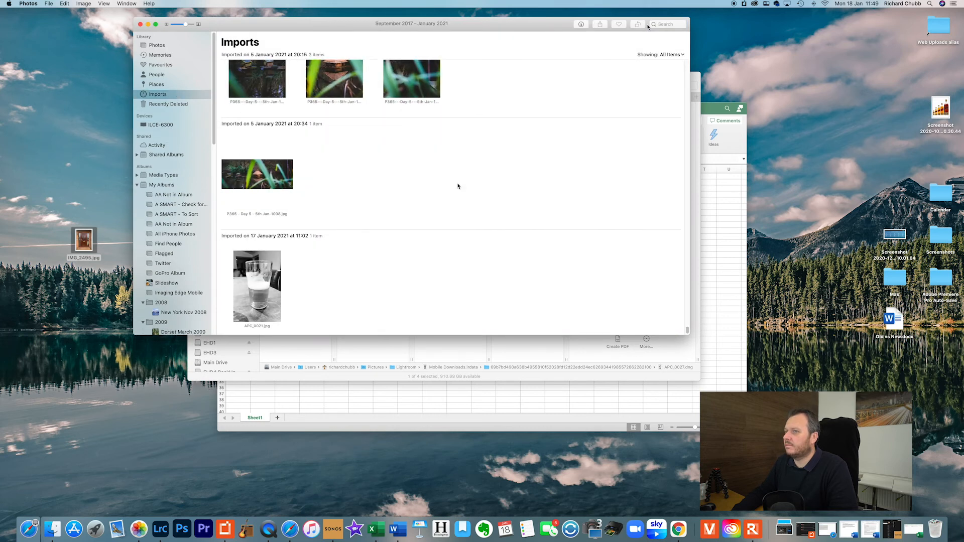